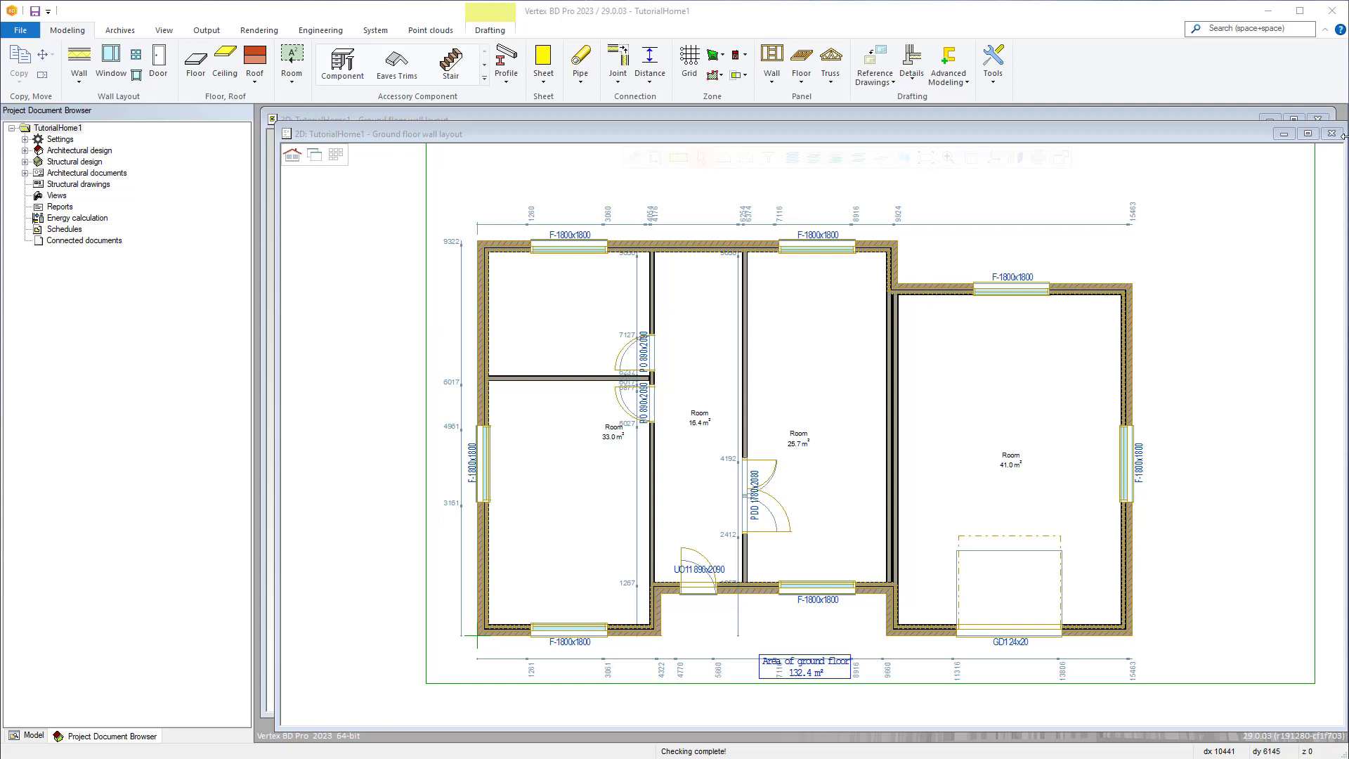
# Step: Try a Panel Break on the top wall, then cancel it so the wall stays unsplit
pyautogui.click(773, 78)
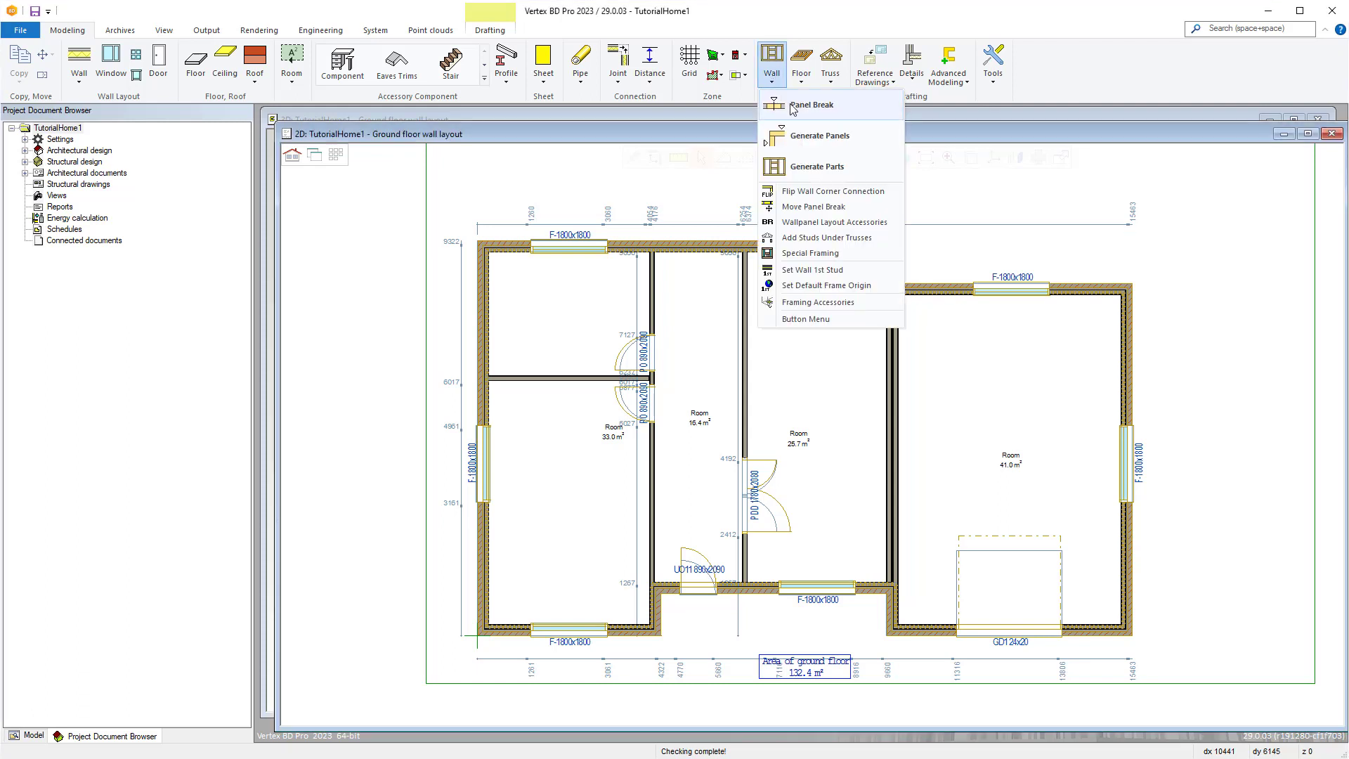
pyautogui.click(792, 107)
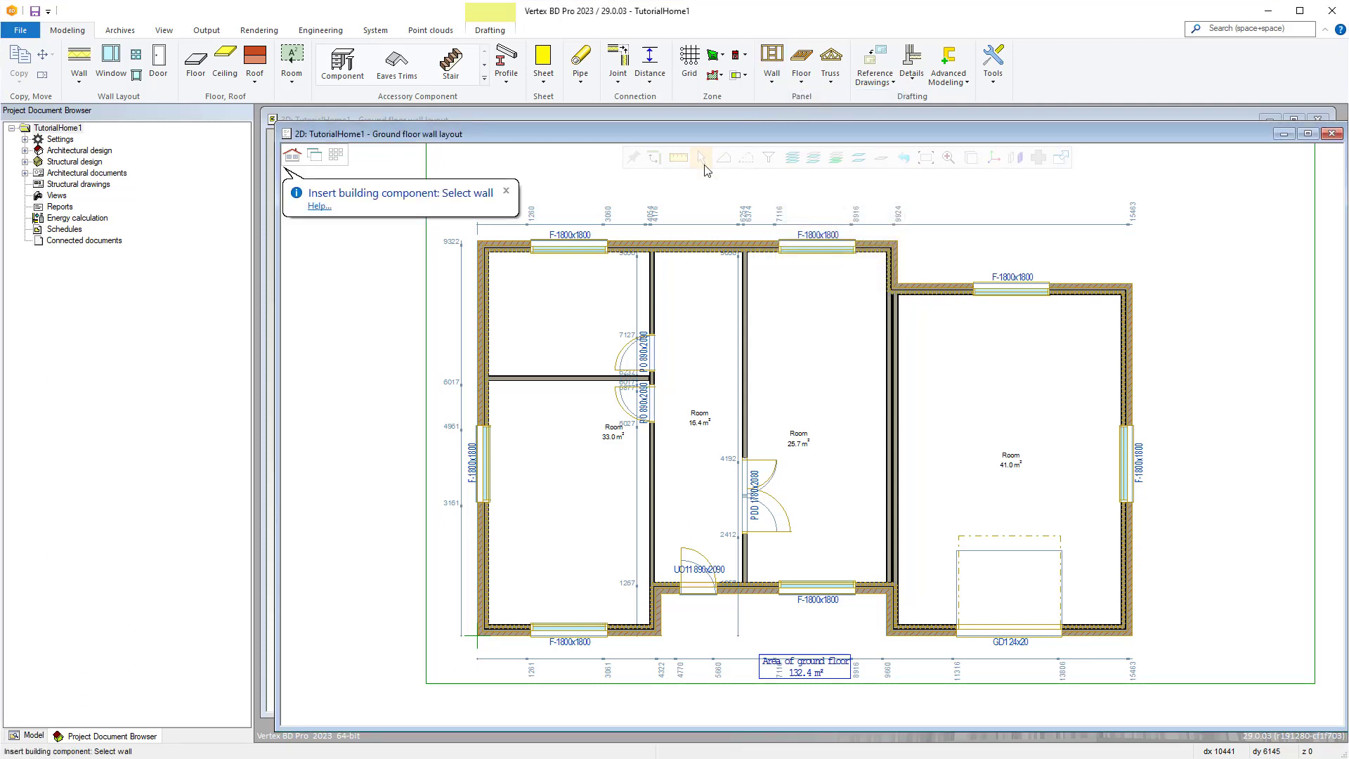
pyautogui.click(693, 247)
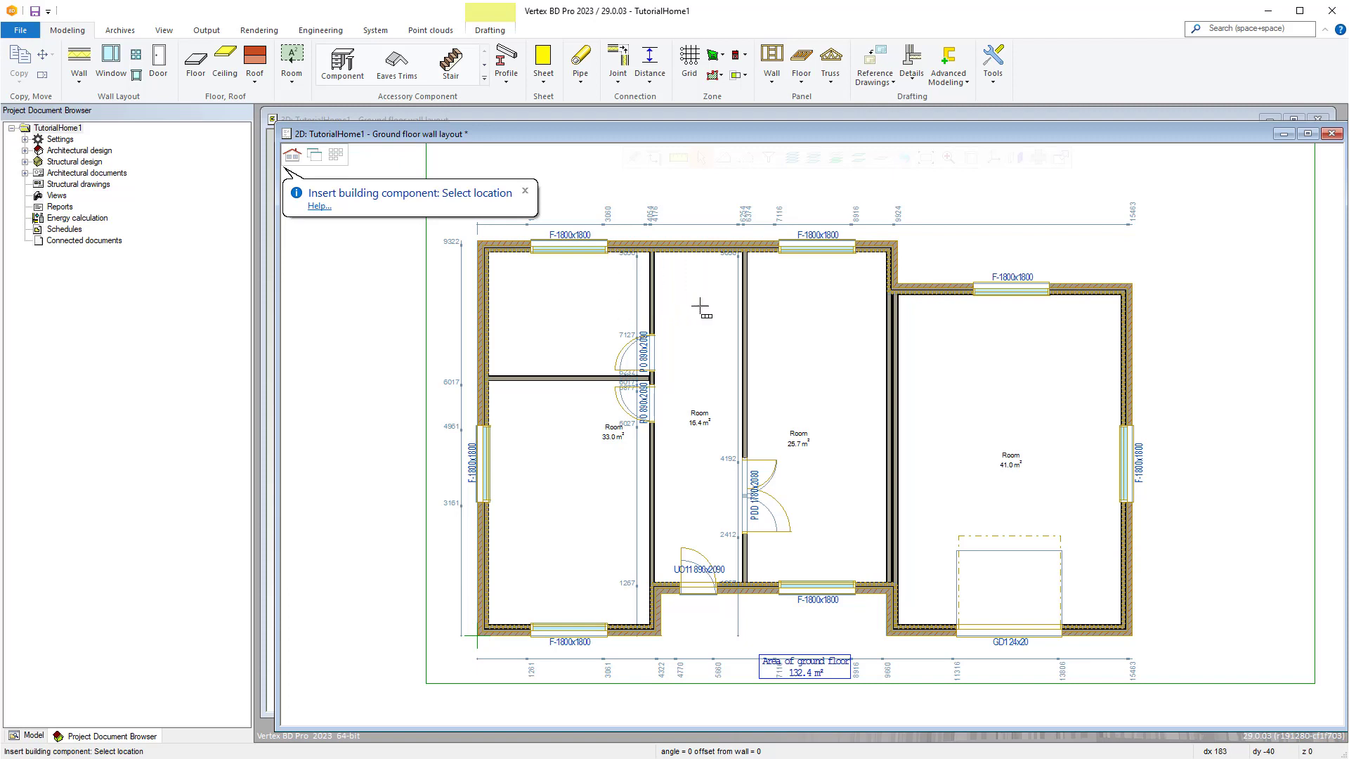
pyautogui.rightClick(724, 288)
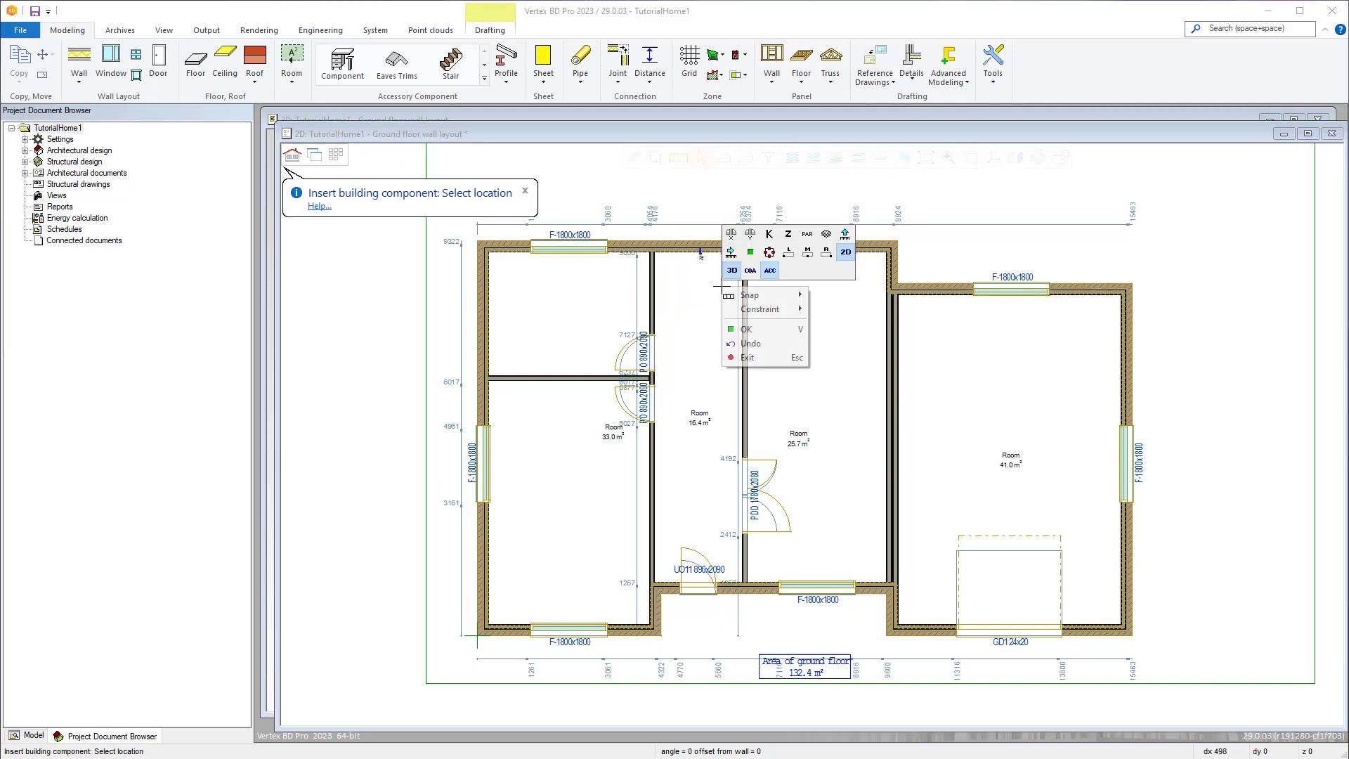
pyautogui.click(745, 329)
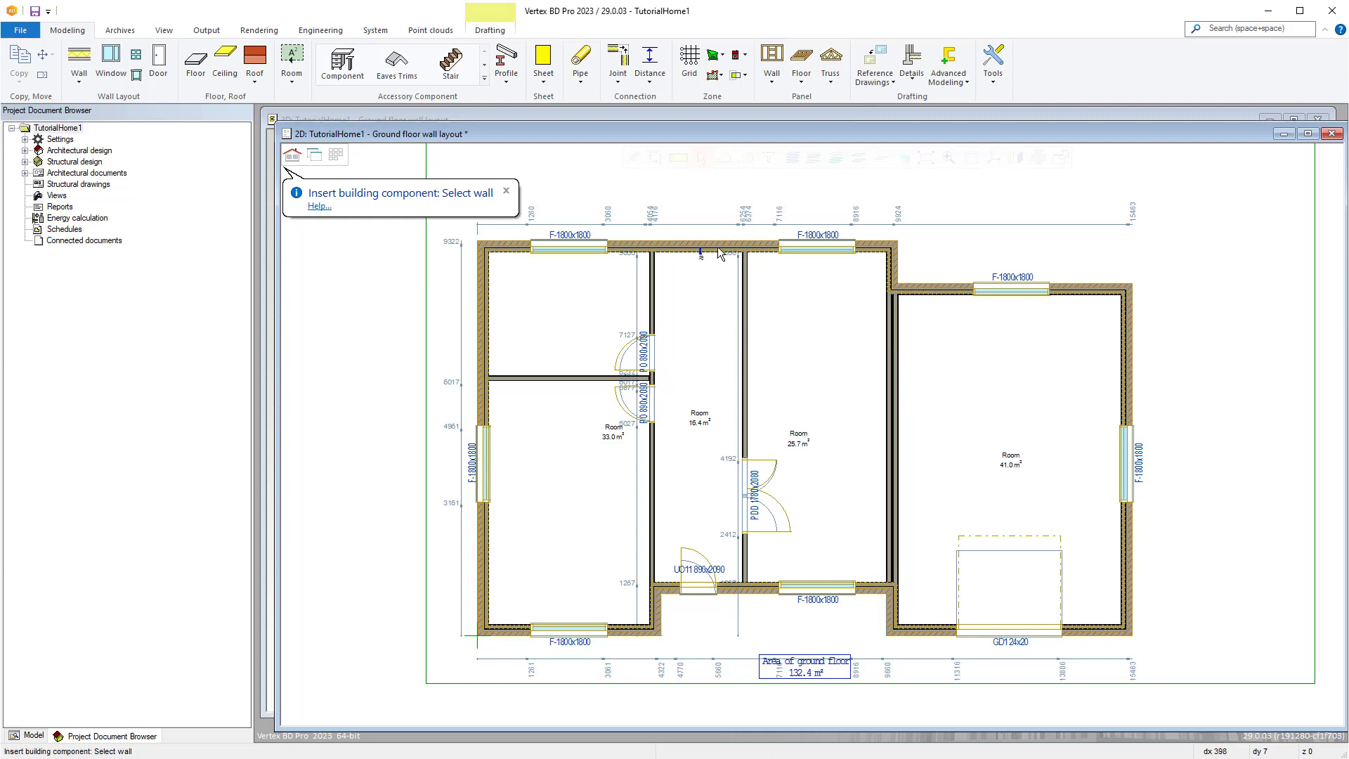
pyautogui.click(716, 243)
pyautogui.rightClick(728, 245)
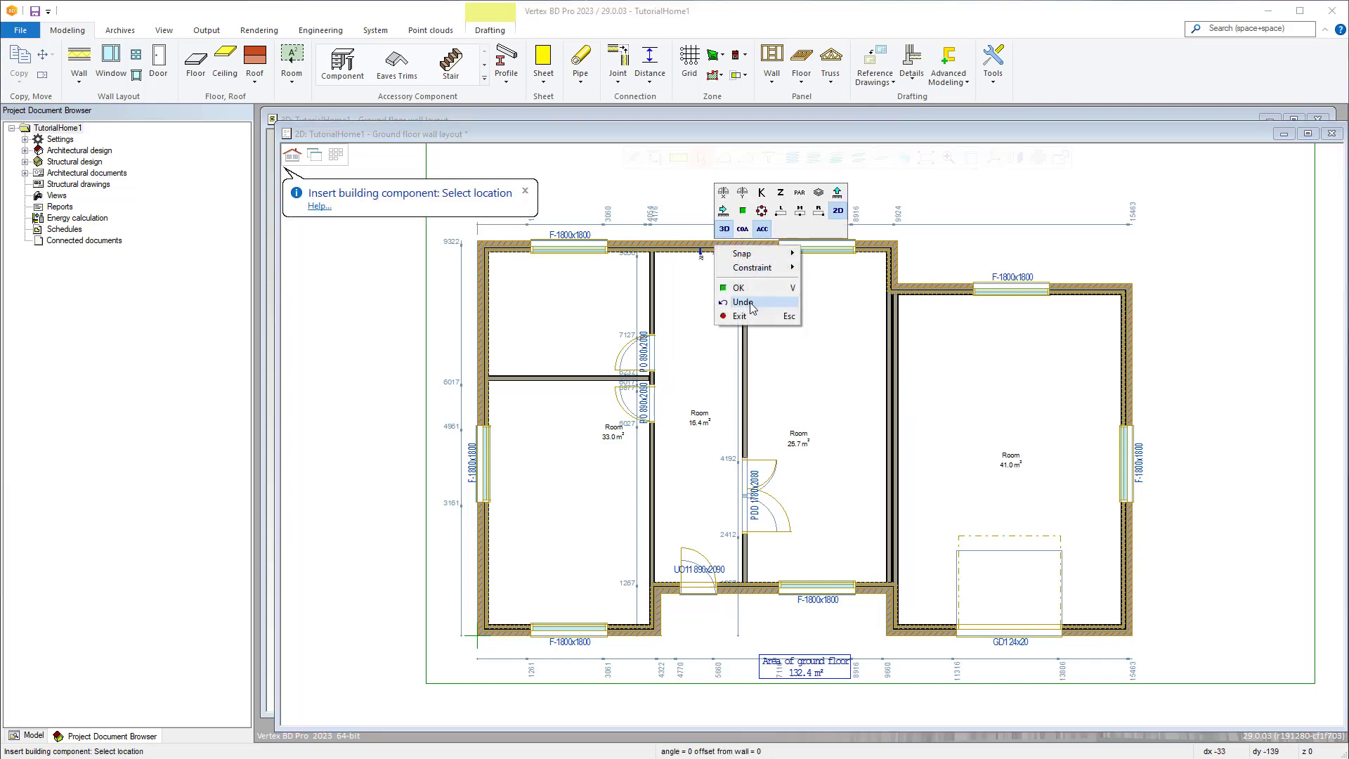
pyautogui.click(745, 316)
# Step: Open Generate Panels for the top wall from its right-click menu
pyautogui.click(711, 241)
pyautogui.rightClick(711, 242)
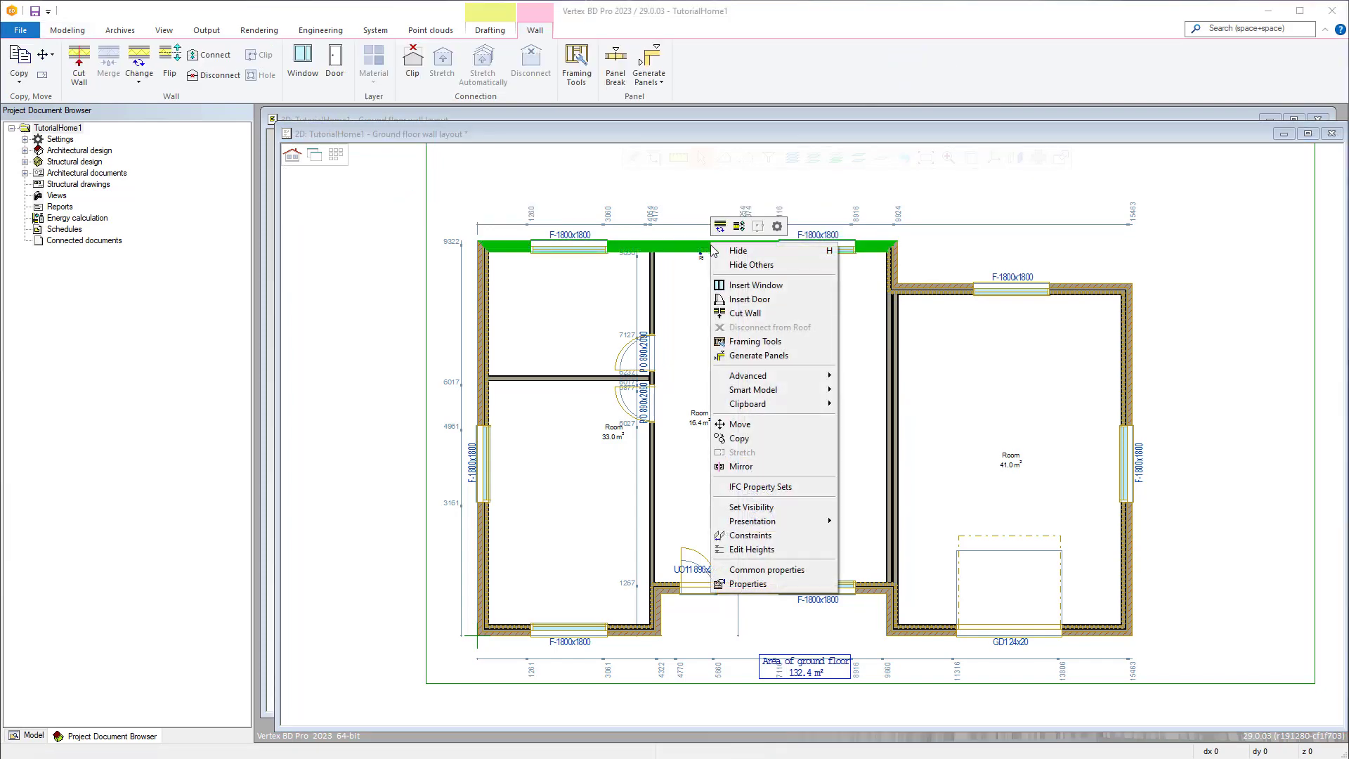
pyautogui.click(756, 355)
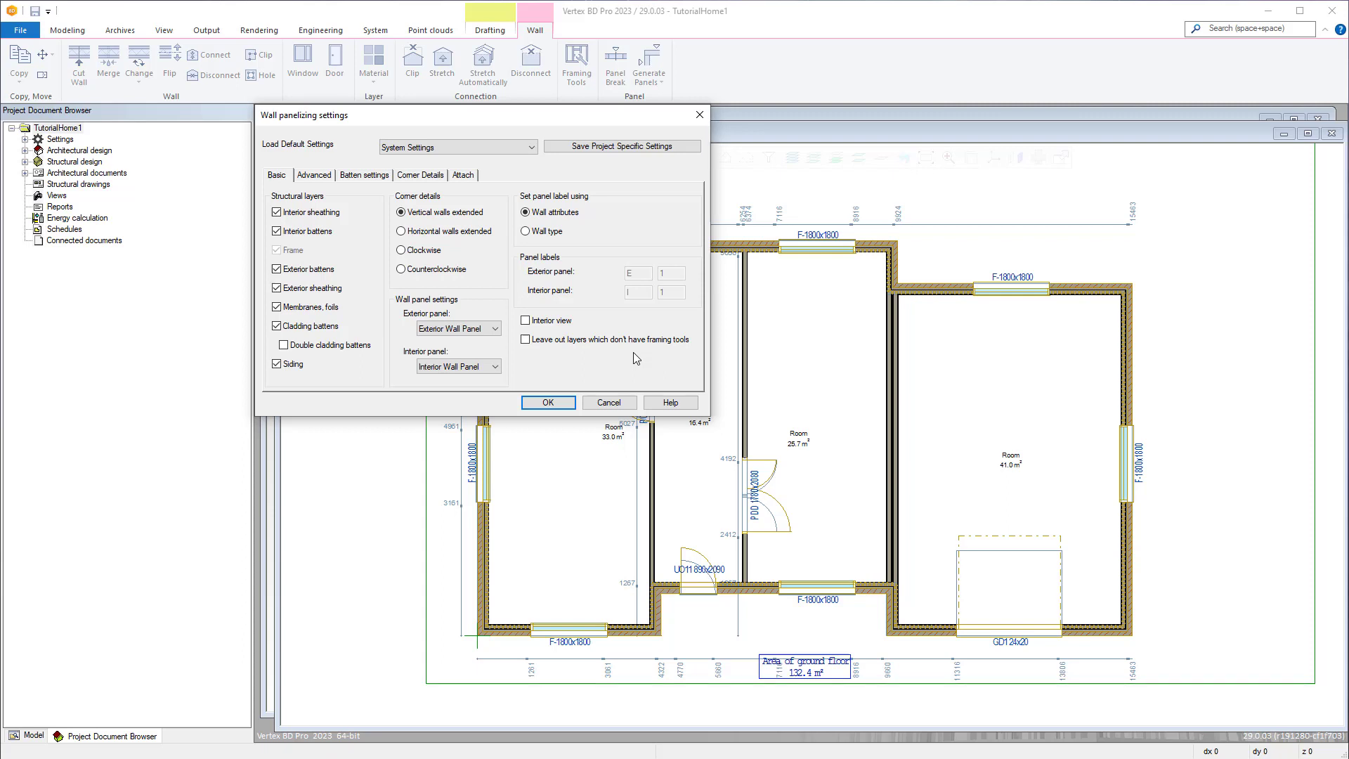
# Step: Review the Advanced and Batten tabs, then accept to split the top wall into GE panels
pyautogui.click(323, 180)
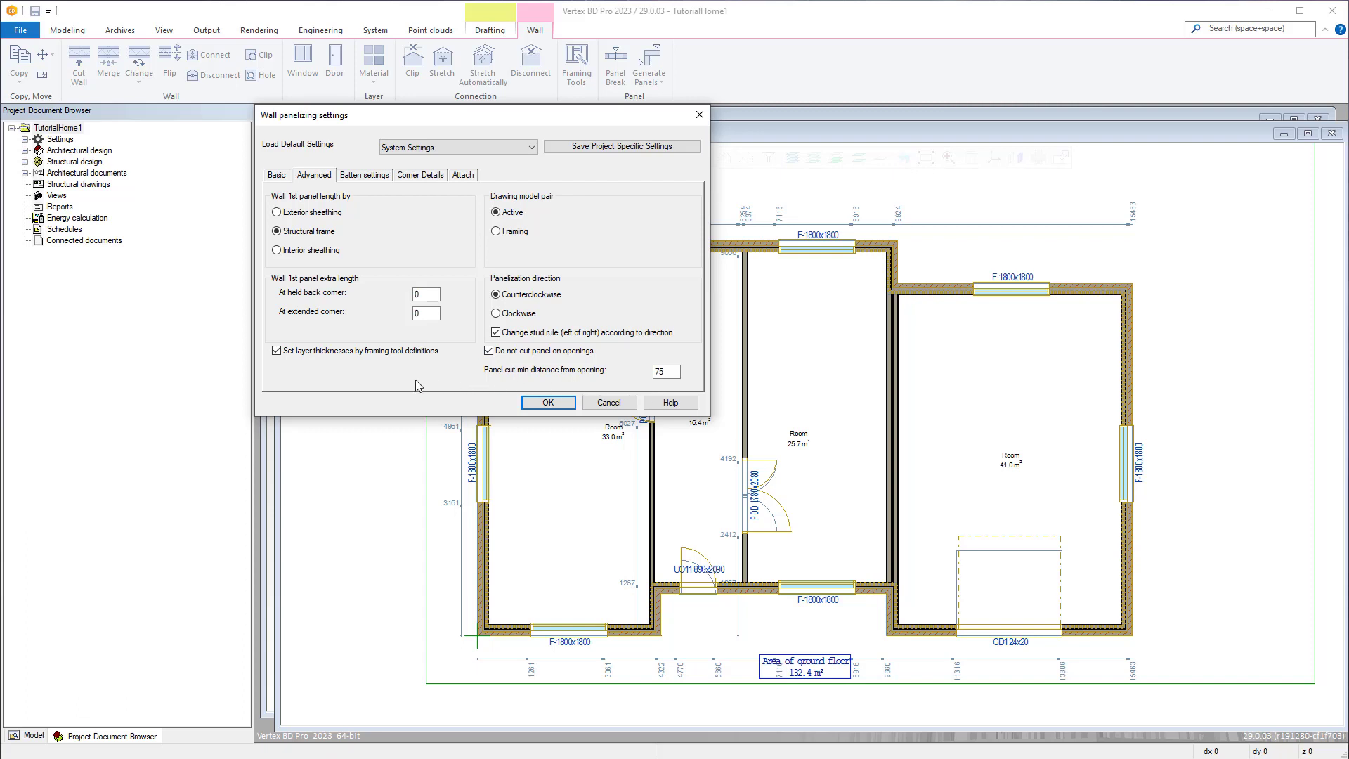
pyautogui.click(361, 176)
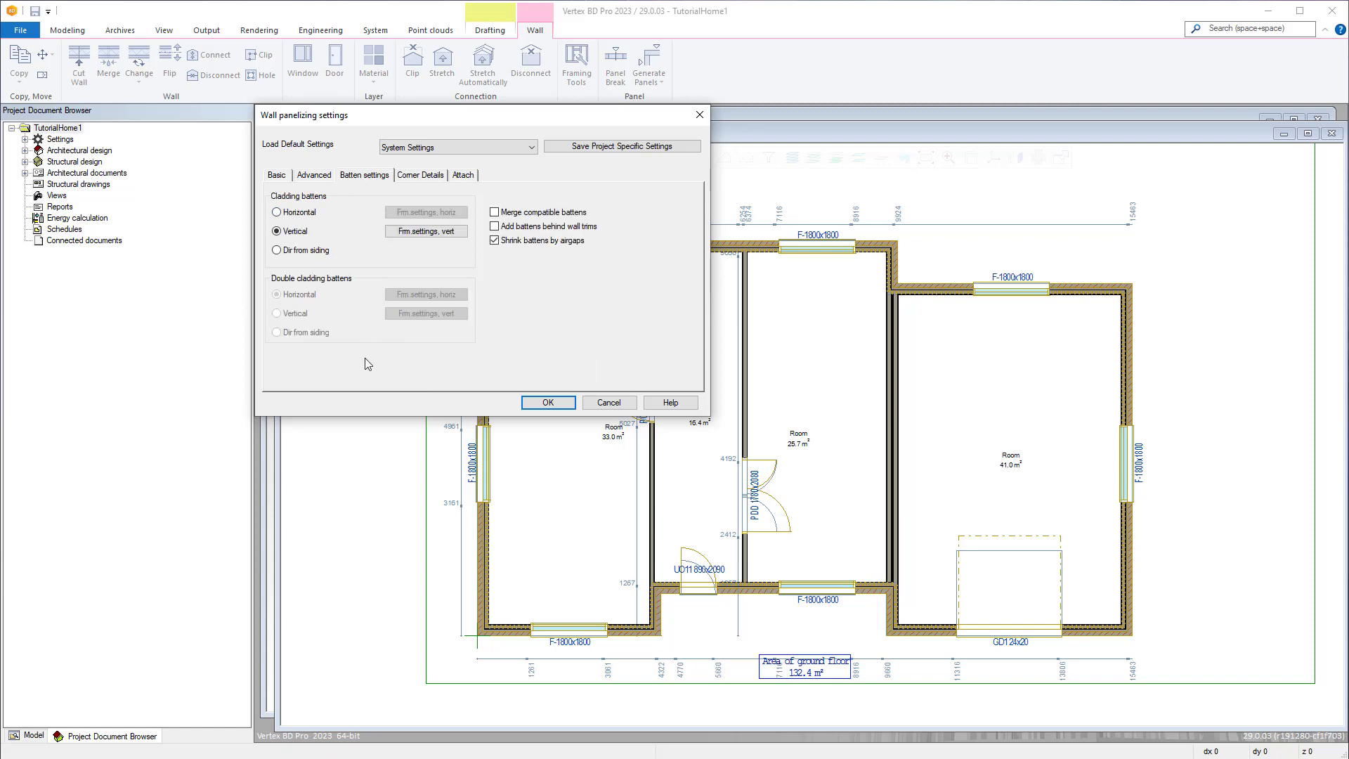
pyautogui.click(564, 406)
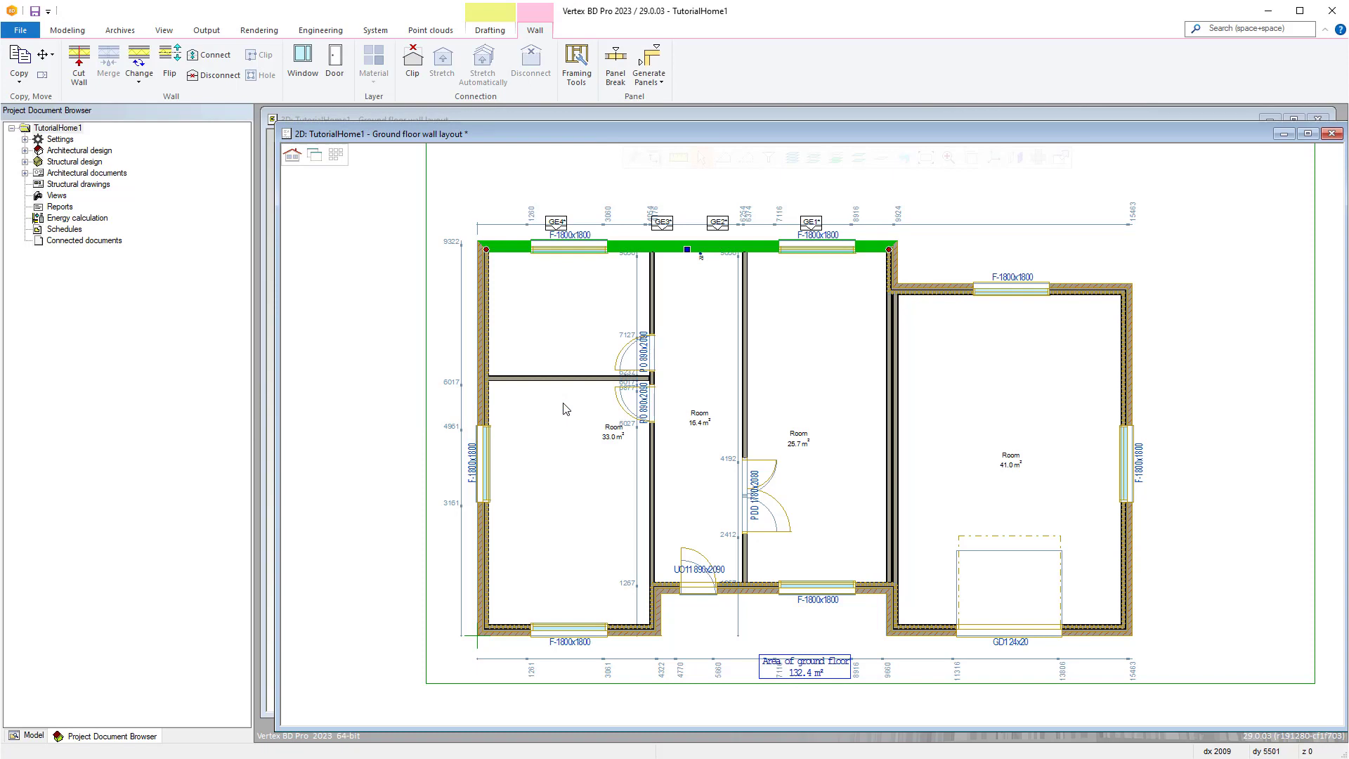
# Step: Deselect the top wall with Esc
pyautogui.press('Escape')
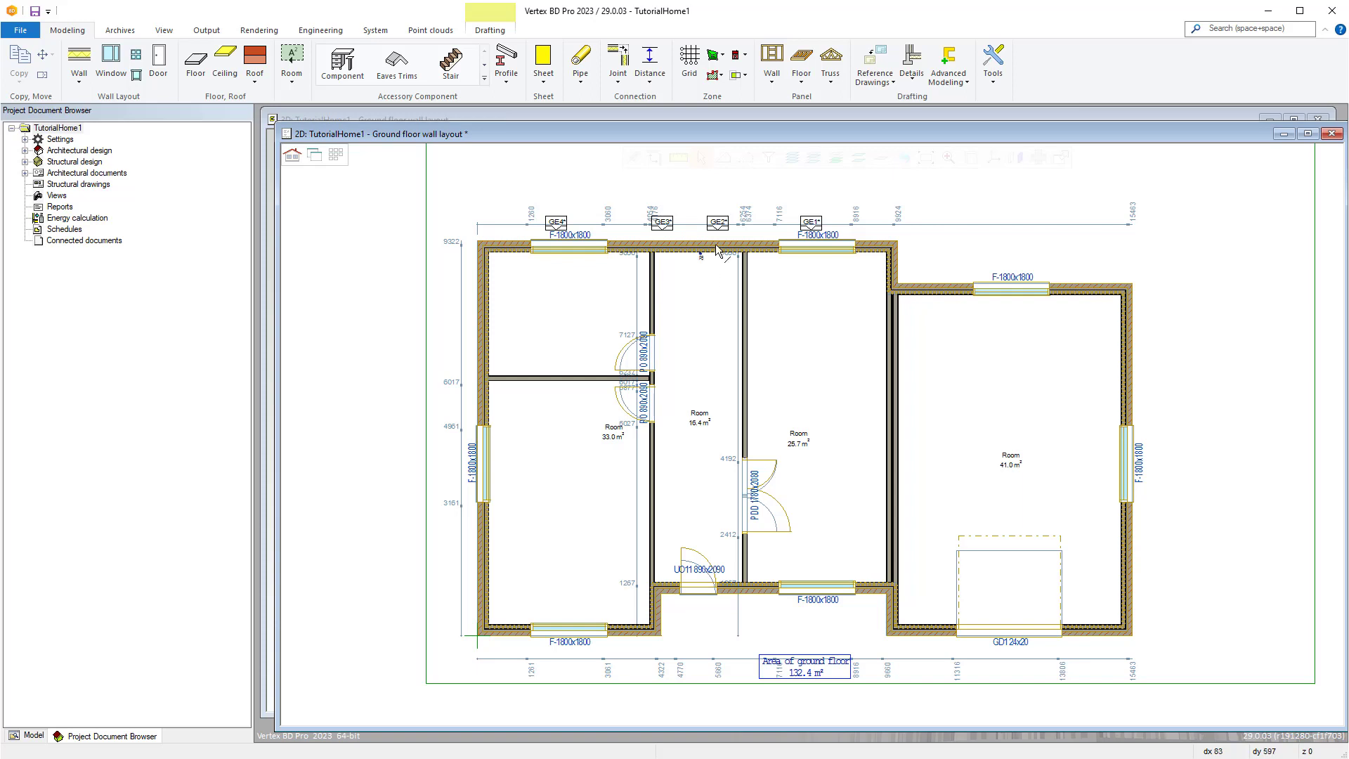
# Step: Move panel GE2's end point and bring up its edge options
pyautogui.click(705, 248)
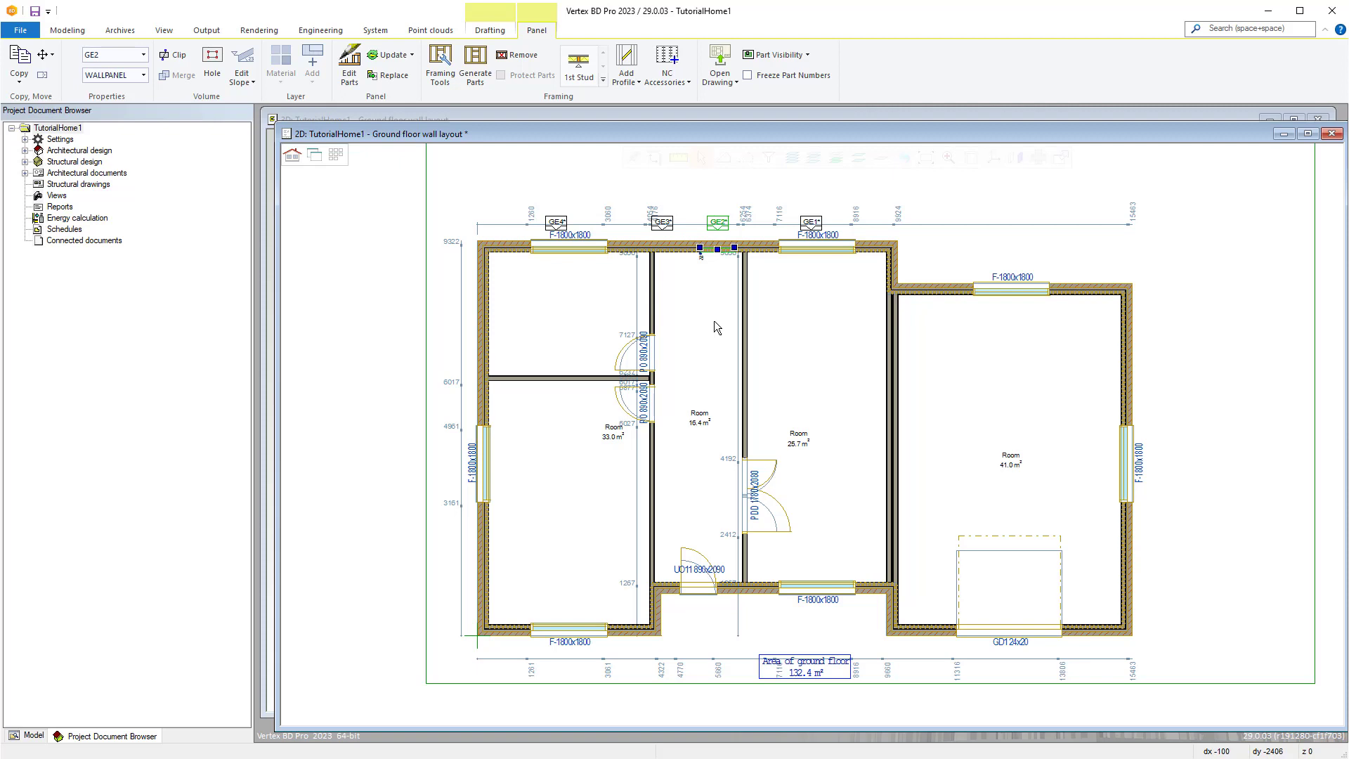
pyautogui.click(700, 248)
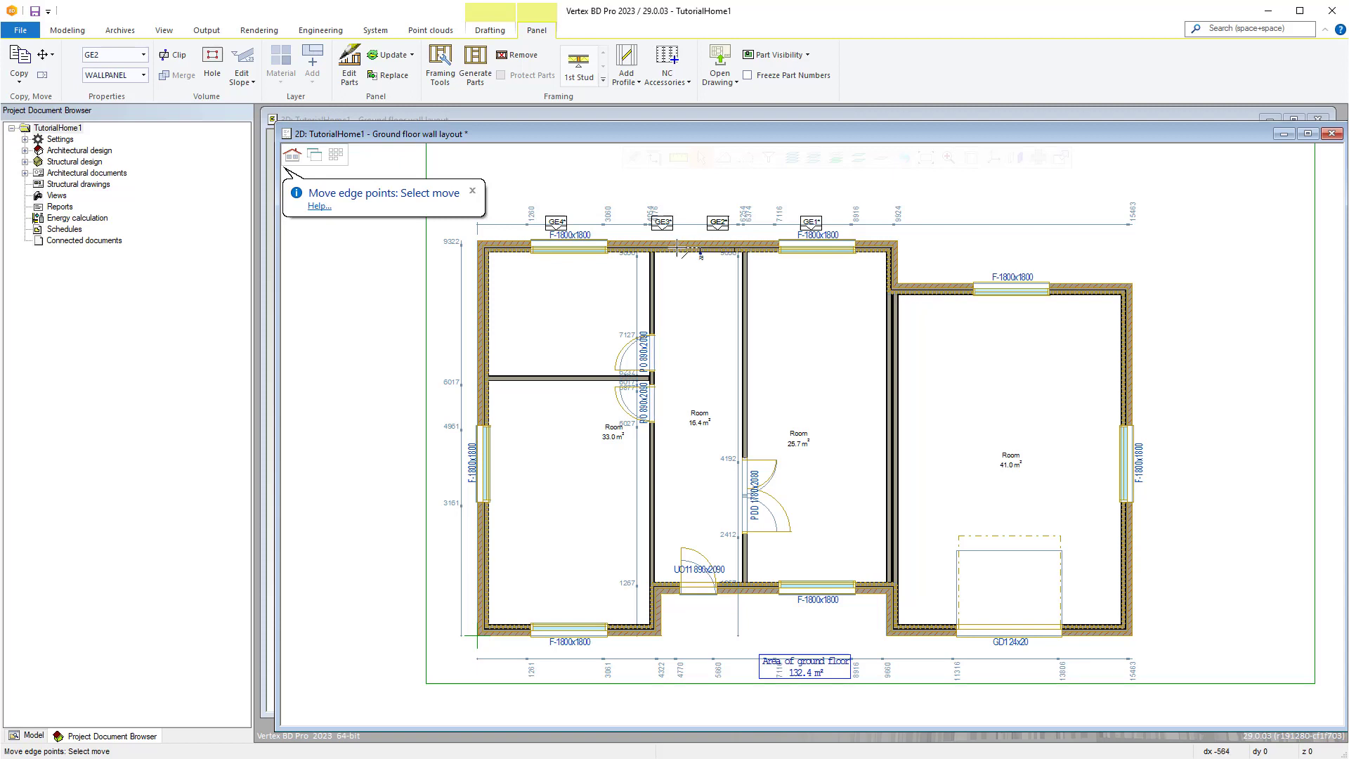
pyautogui.rightClick(679, 248)
pyautogui.click(701, 291)
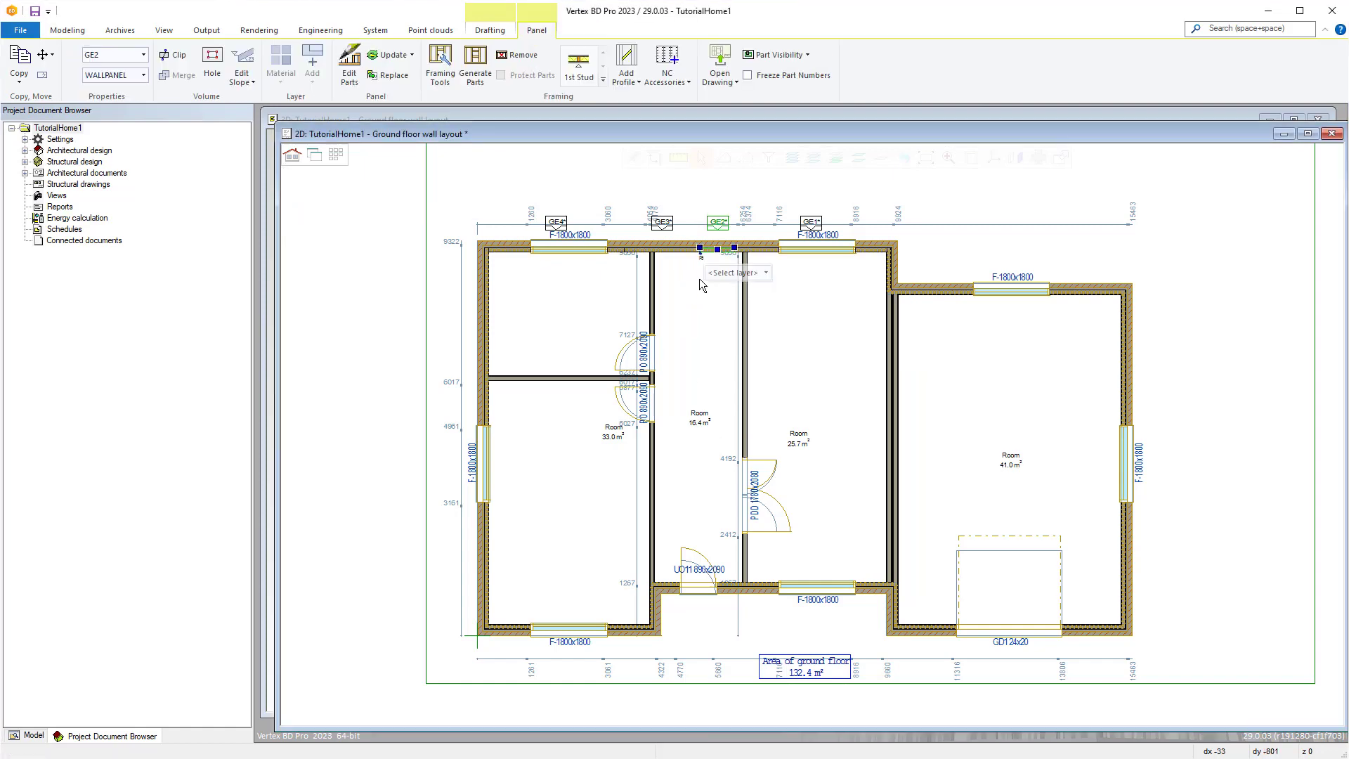
pyautogui.rightClick(732, 247)
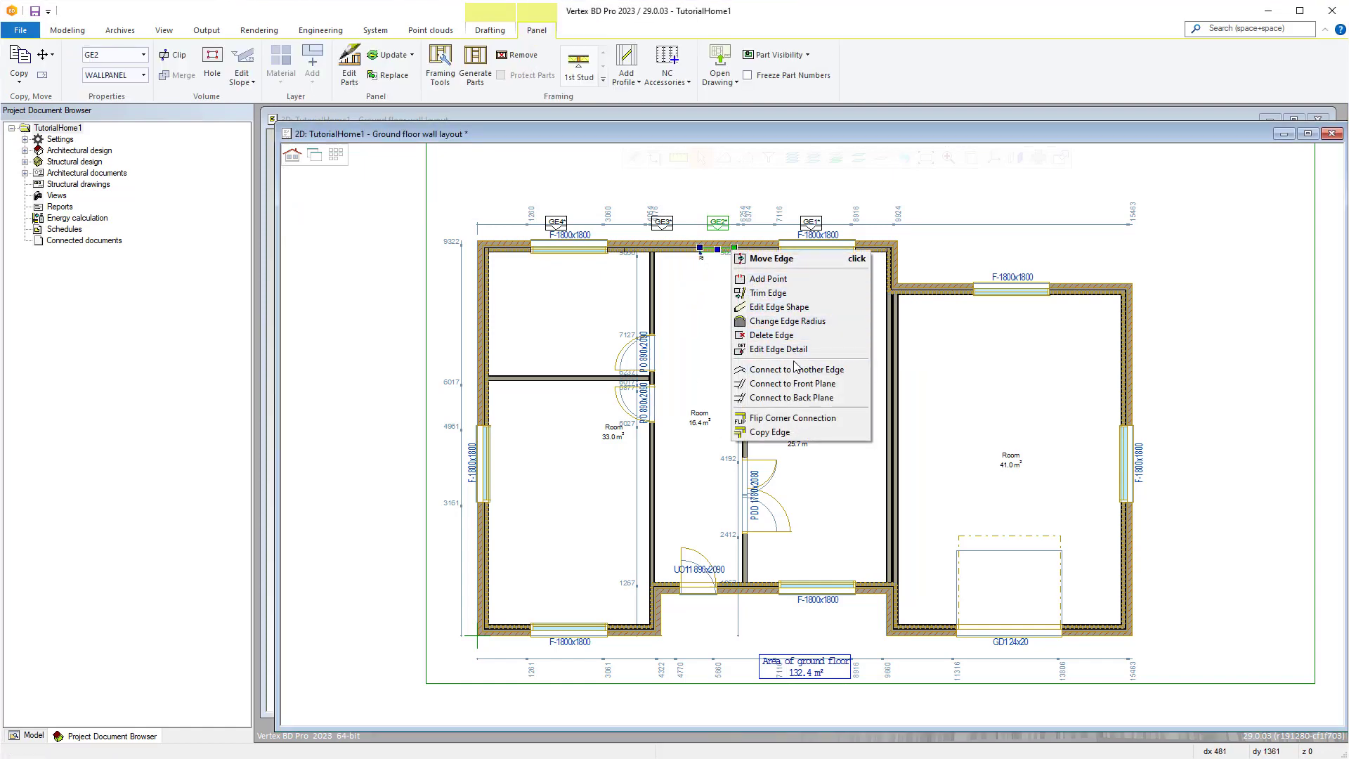
# Step: Flip GE2's corner connection and cut GE2 by point, creating panel GE5
pyautogui.click(818, 418)
pyautogui.rightClick(724, 249)
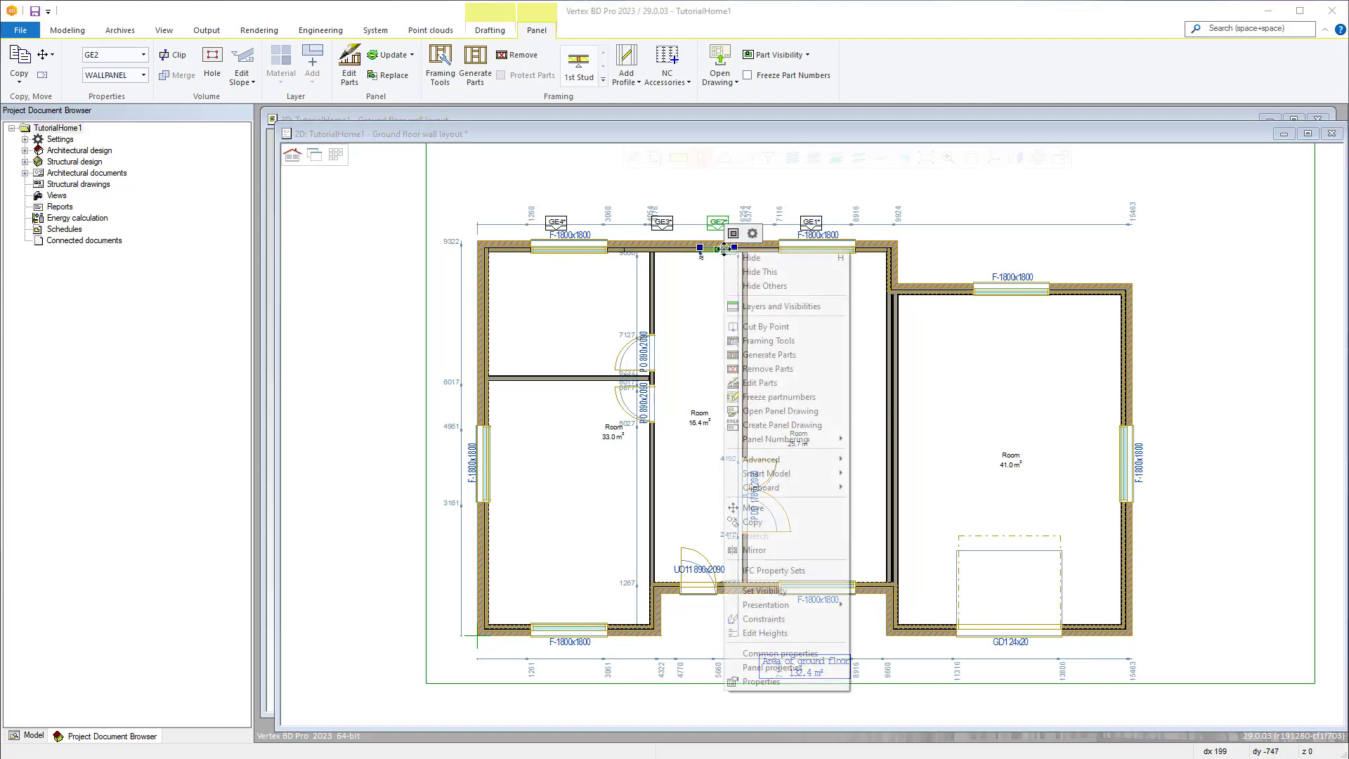
pyautogui.click(771, 330)
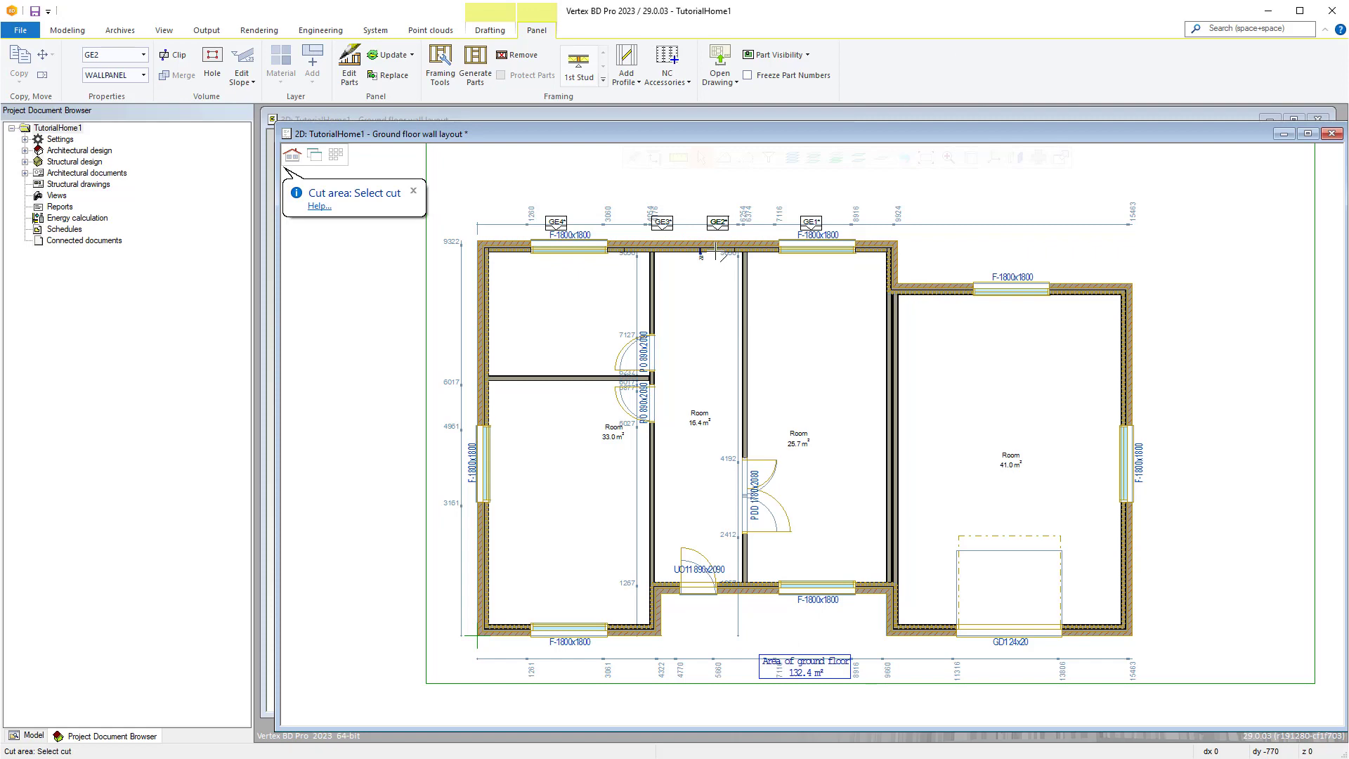
pyautogui.click(716, 249)
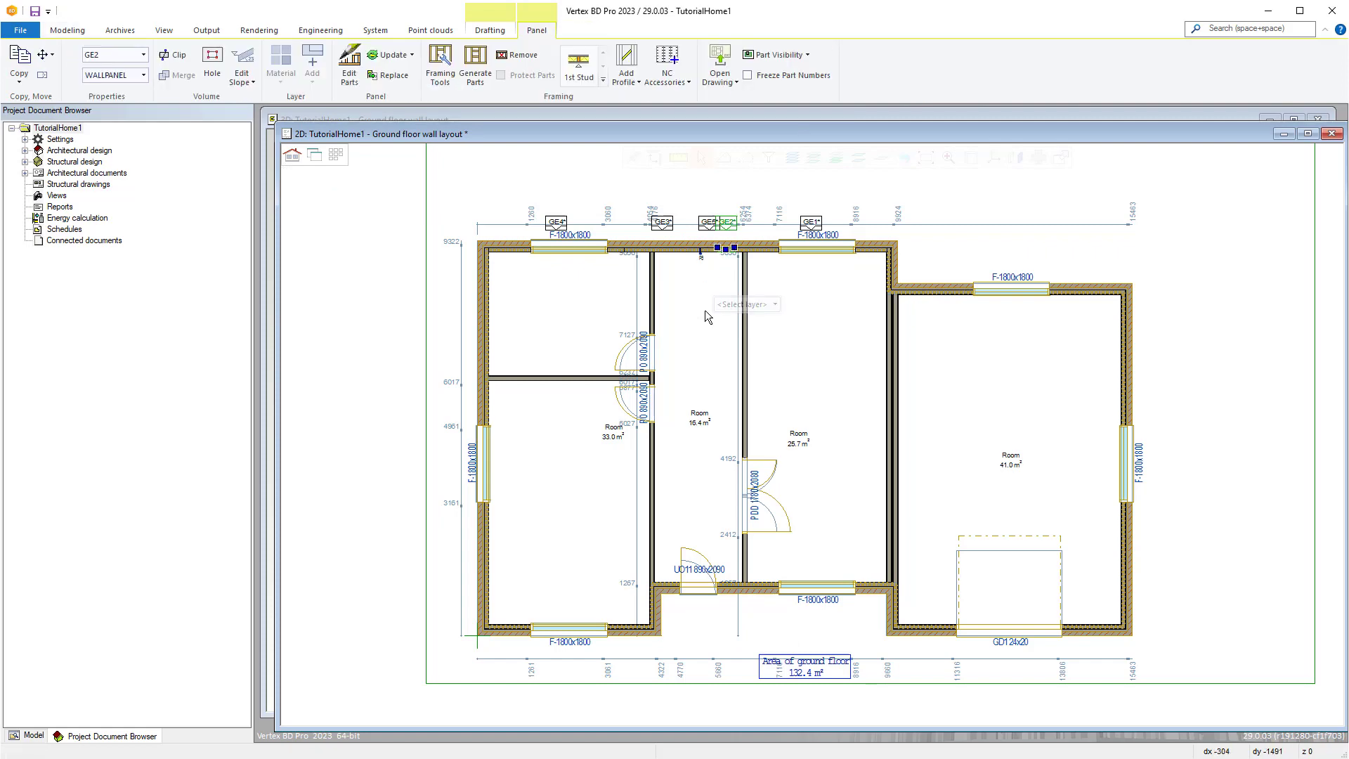
pyautogui.click(694, 294)
pyautogui.click(728, 223)
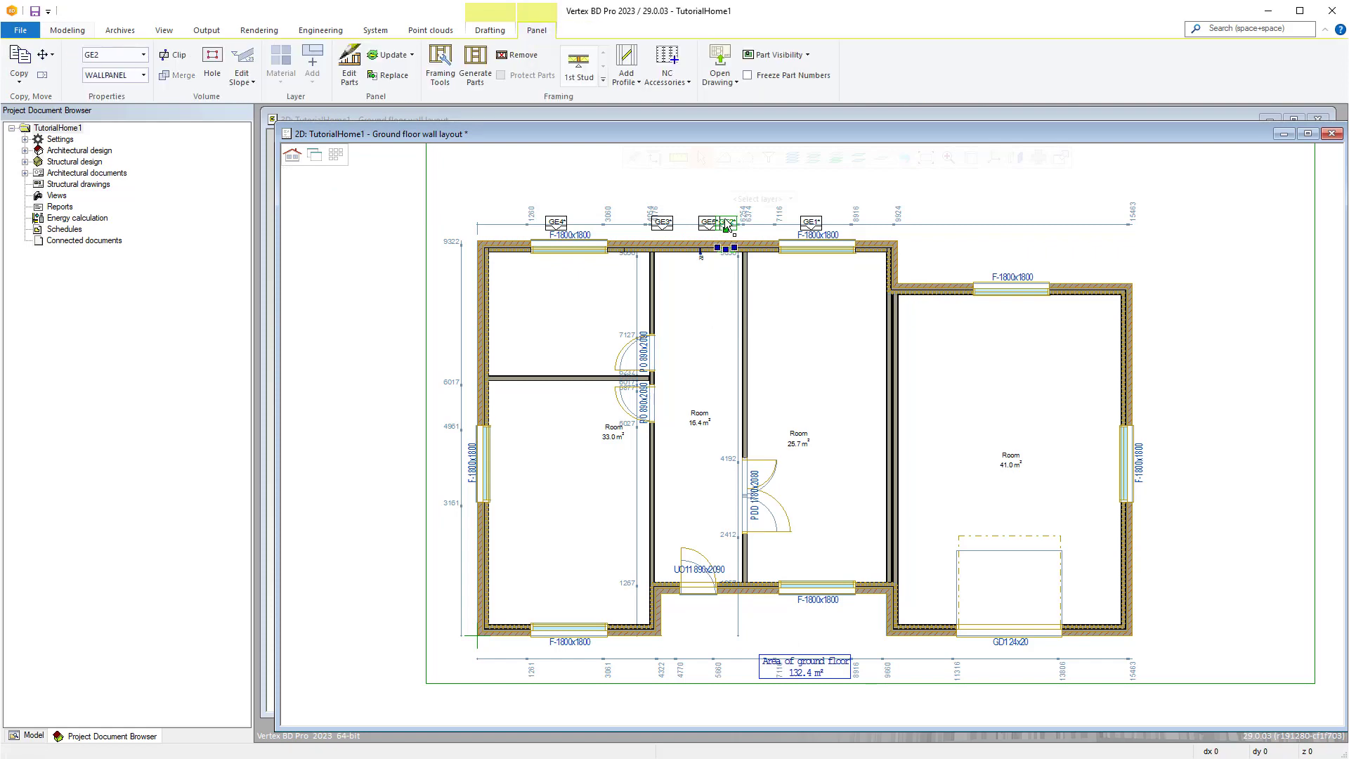
# Step: Generate framing parts for panels GE1 and GE2
pyautogui.keyDown('ctrl'); pyautogui.click(812, 224); pyautogui.keyUp('ctrl')
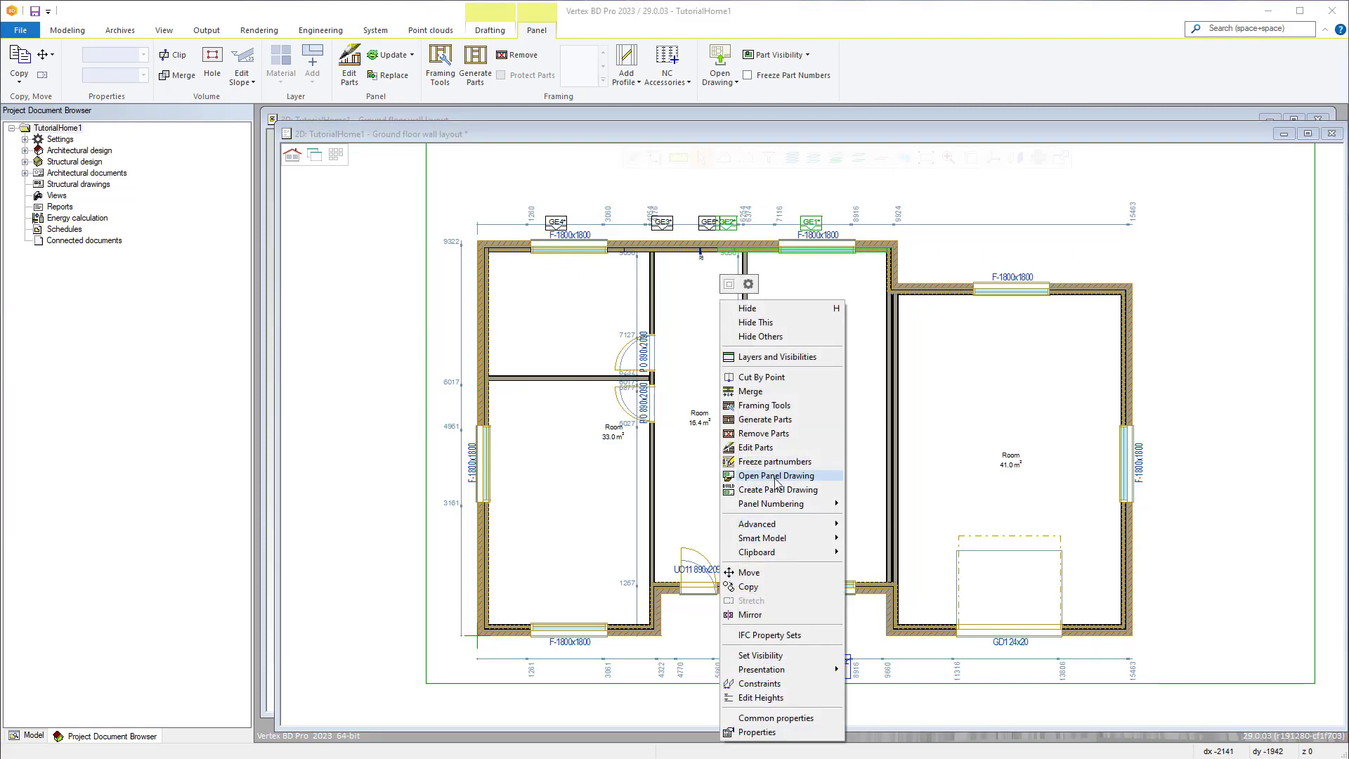
pyautogui.click(773, 421)
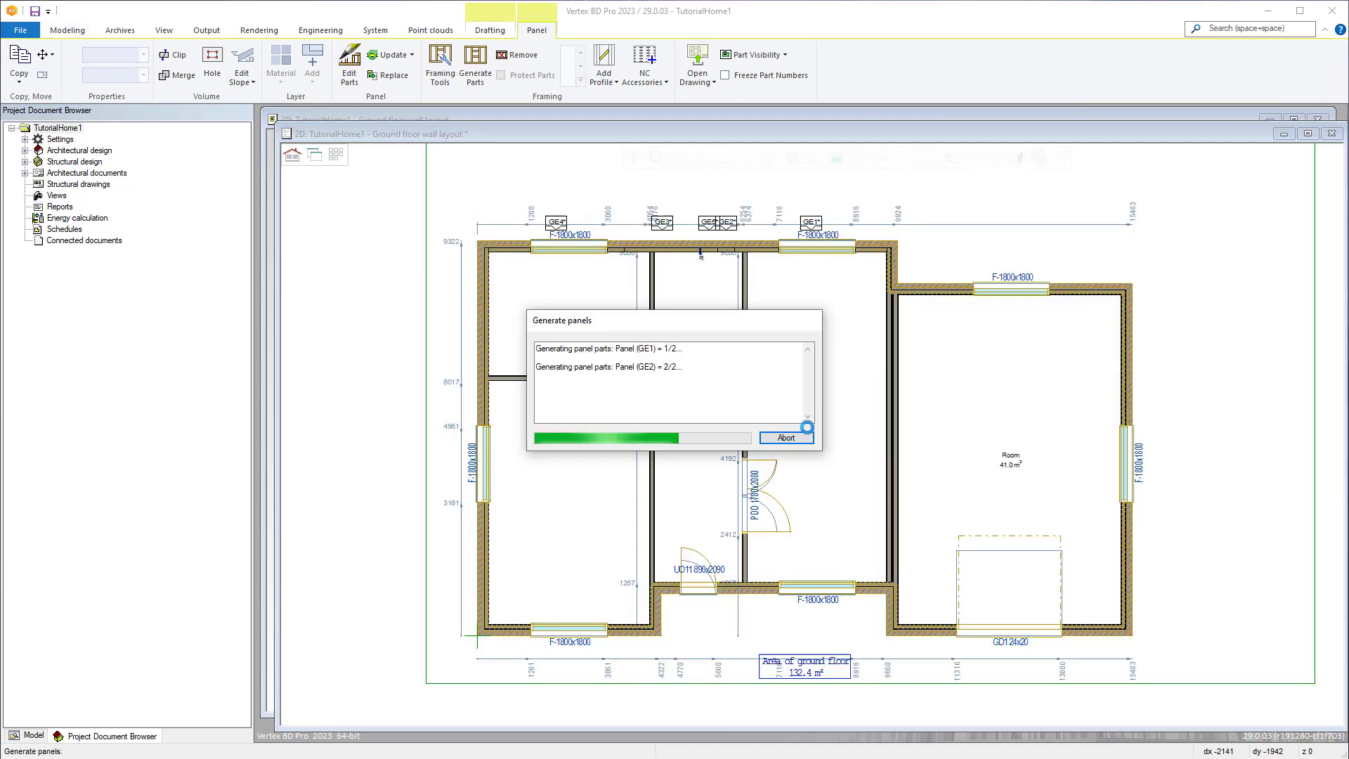
pyautogui.press('Escape')
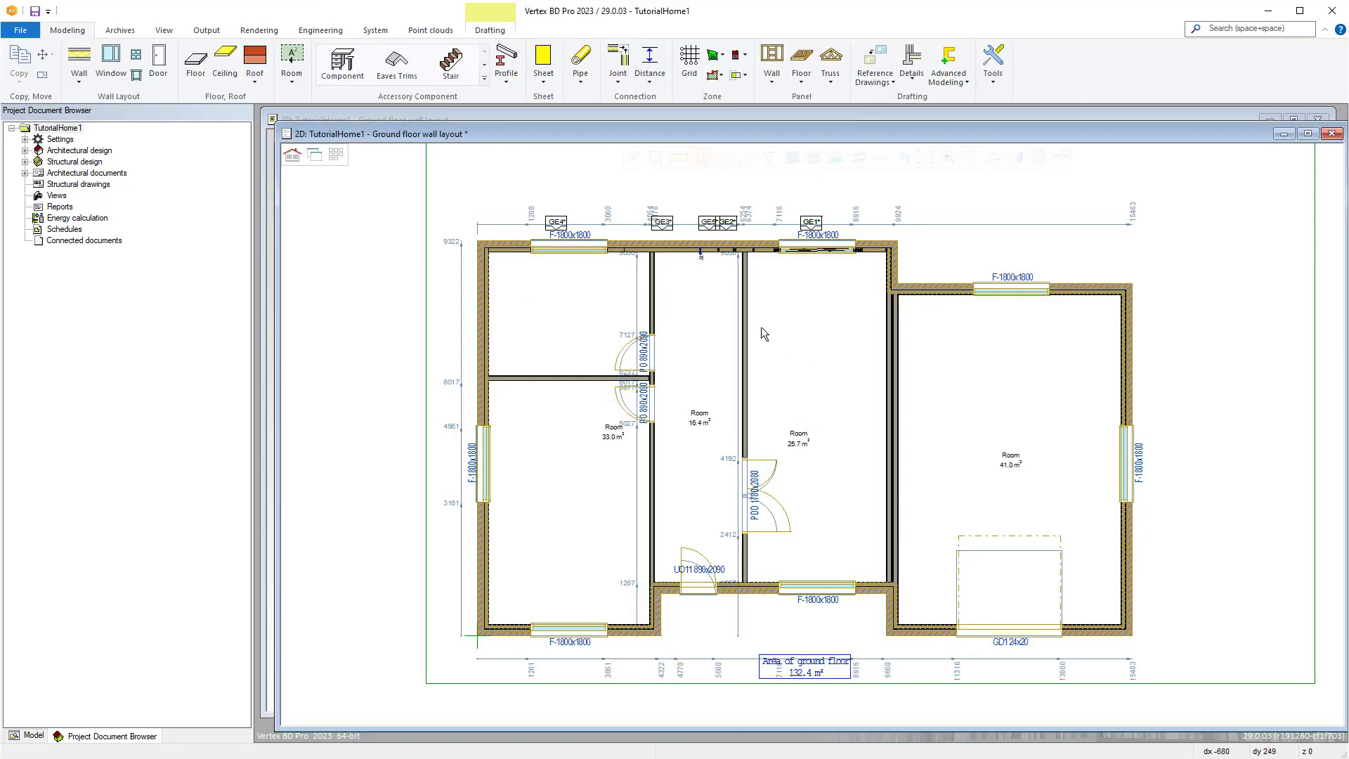
# Step: Generate framing parts for all the top wall's panels via Panel > Wall > Generate Parts
pyautogui.click(773, 76)
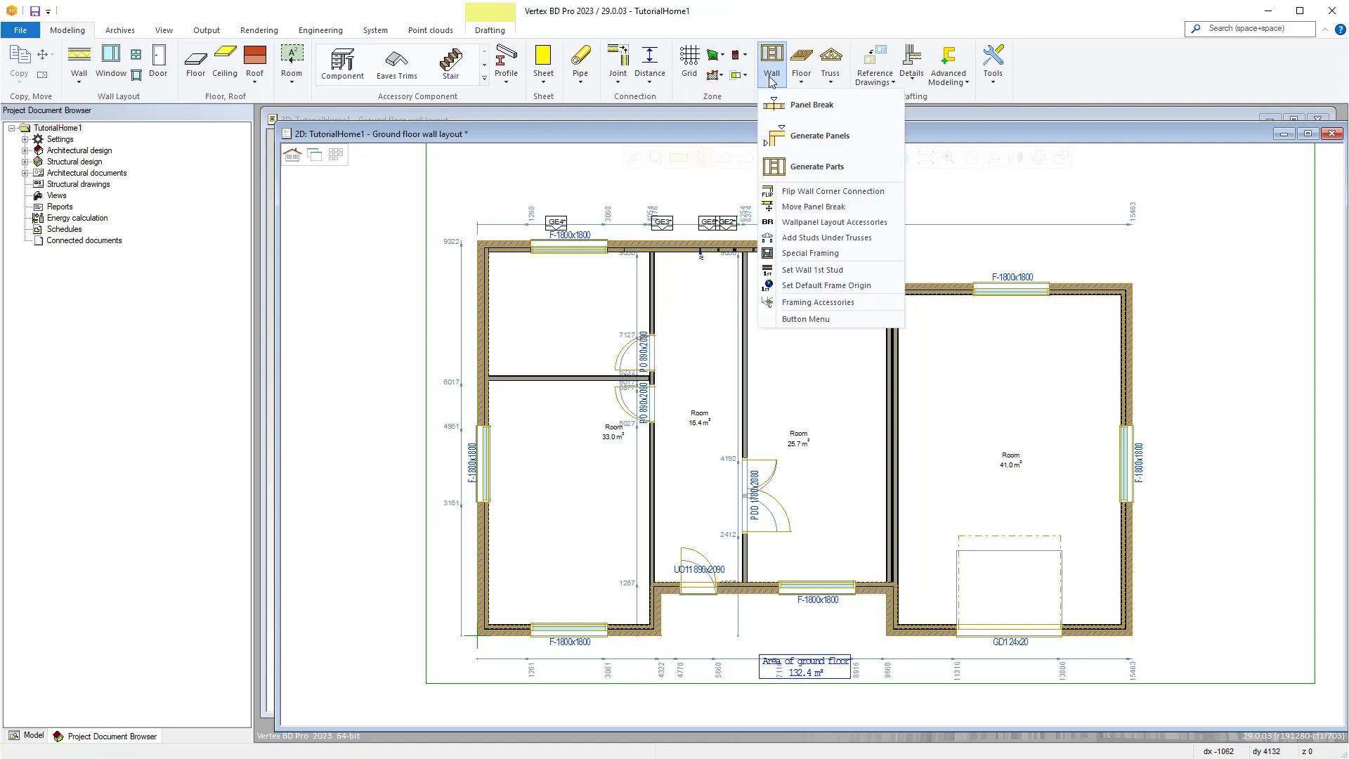
pyautogui.click(808, 171)
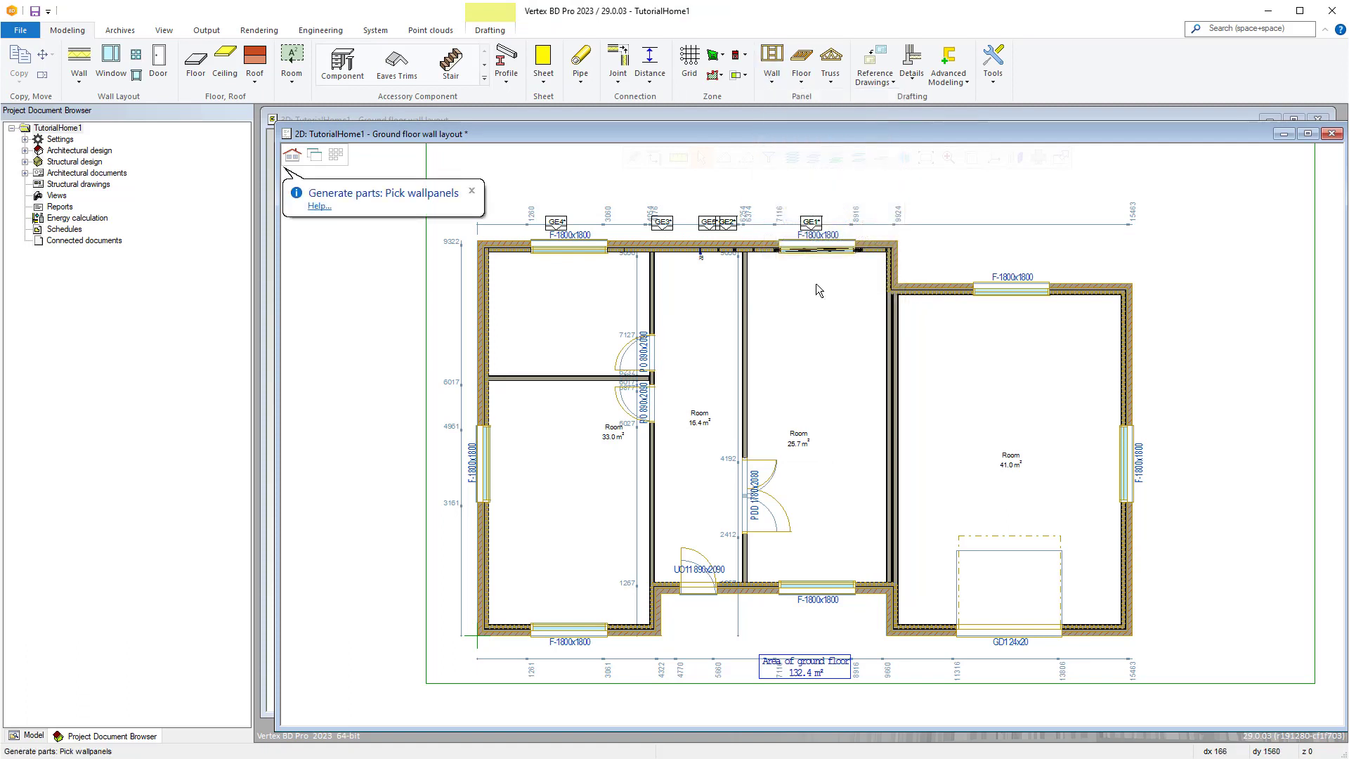
pyautogui.click(678, 246)
pyautogui.rightClick(711, 283)
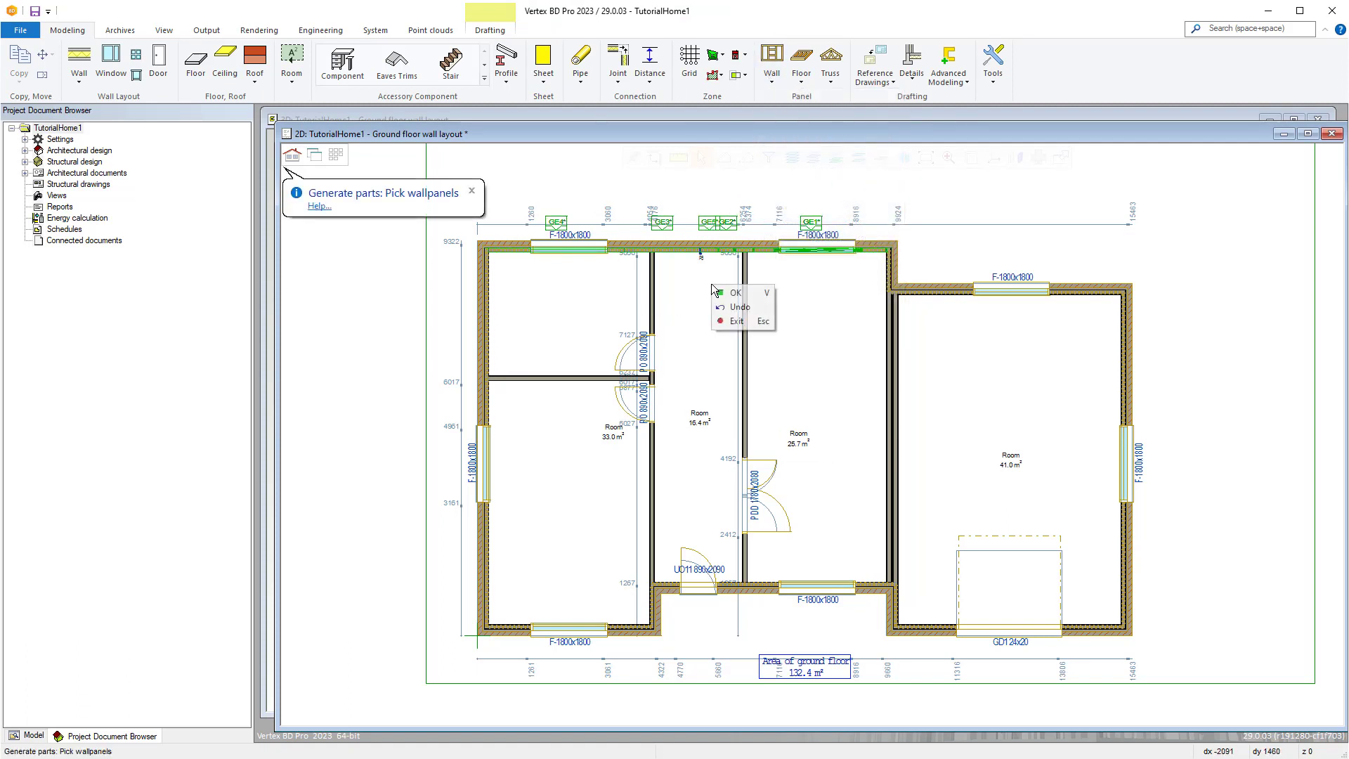
pyautogui.click(736, 294)
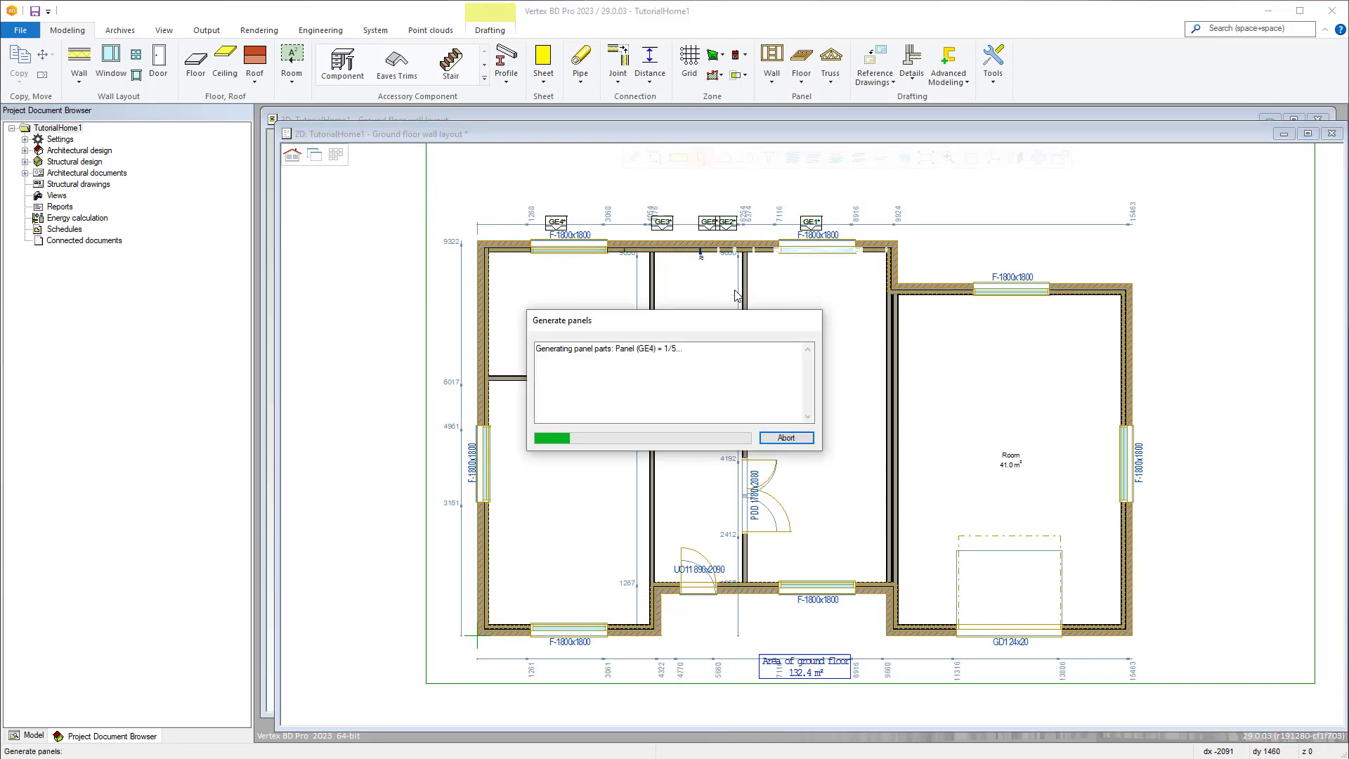